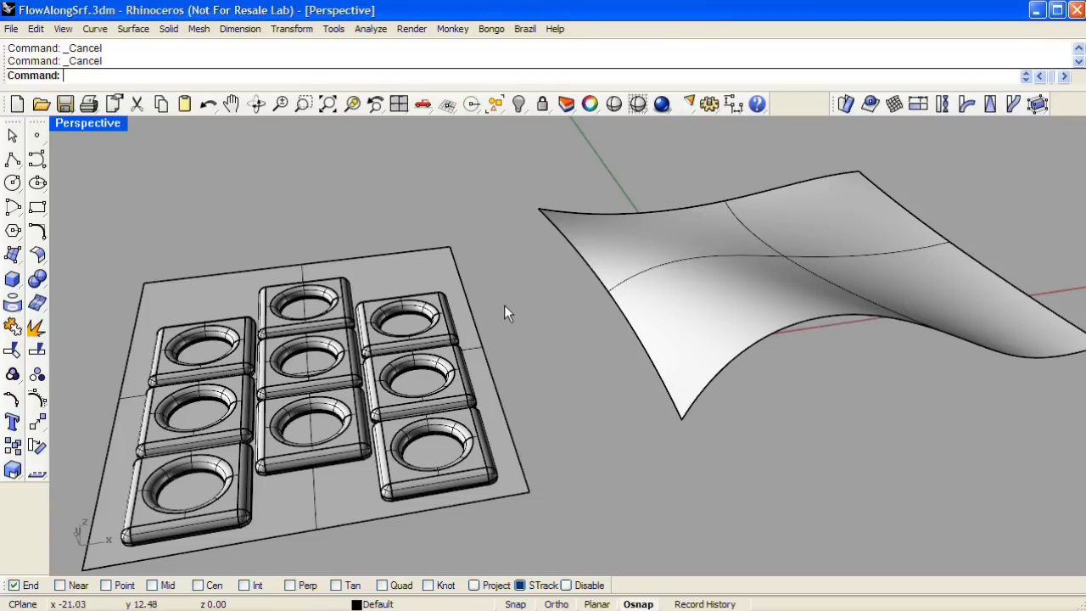
Flow the nine holed tiles, matching the flat base plane's corner to the curved surface's corresponding corner.
left_click(299, 30)
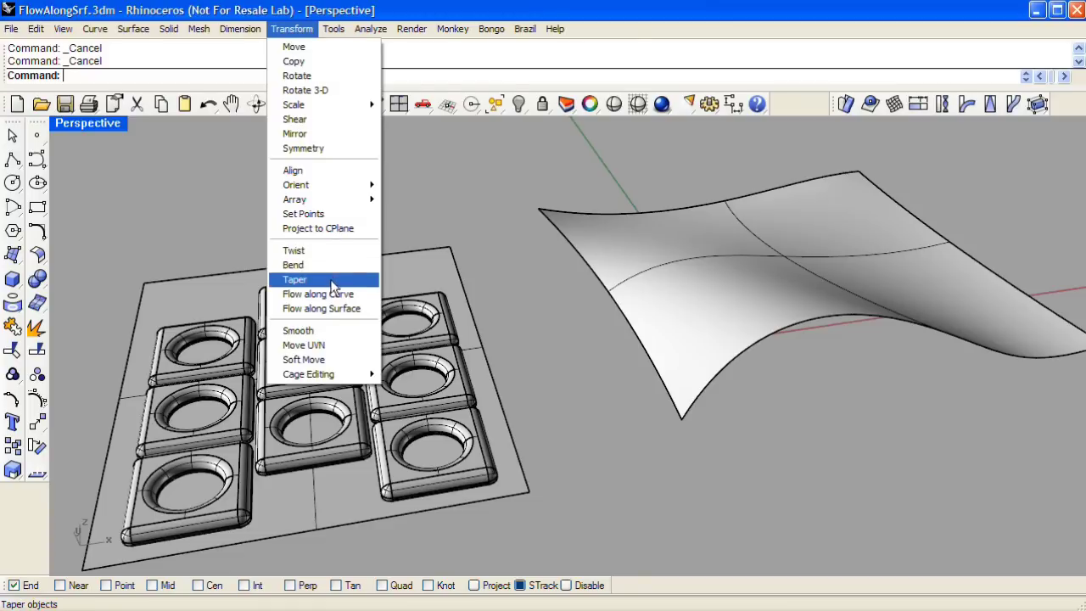
left_click(817, 21)
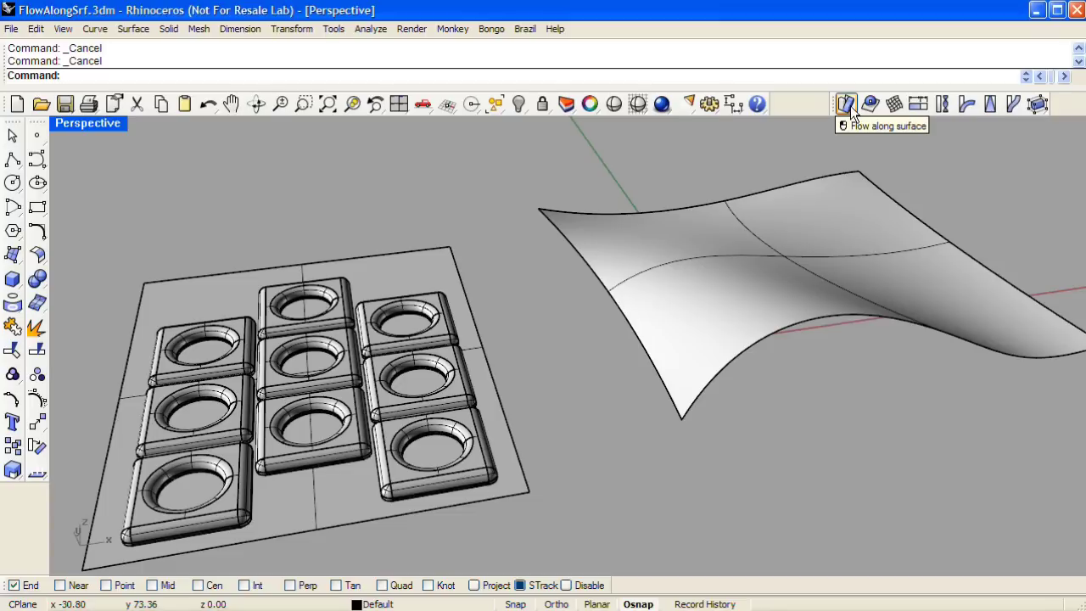
left_click(850, 105)
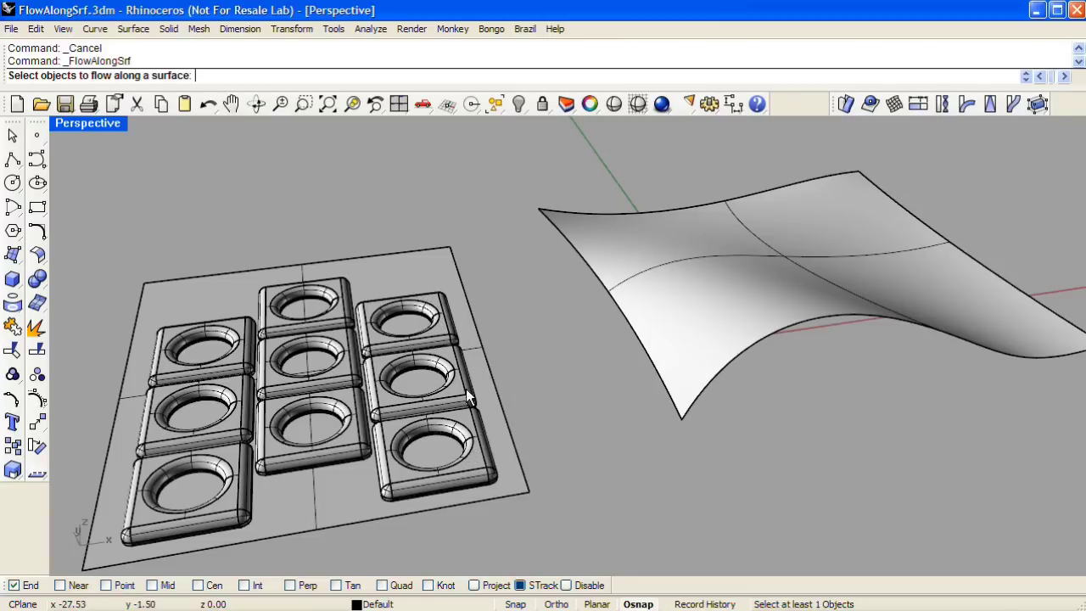
left_click(449, 339)
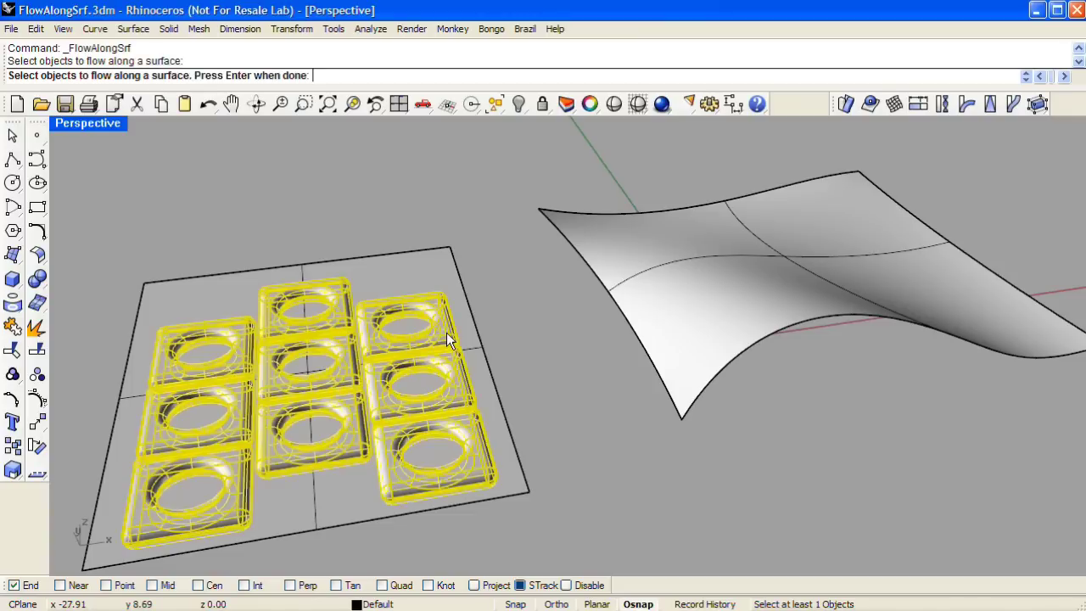
key("Return")
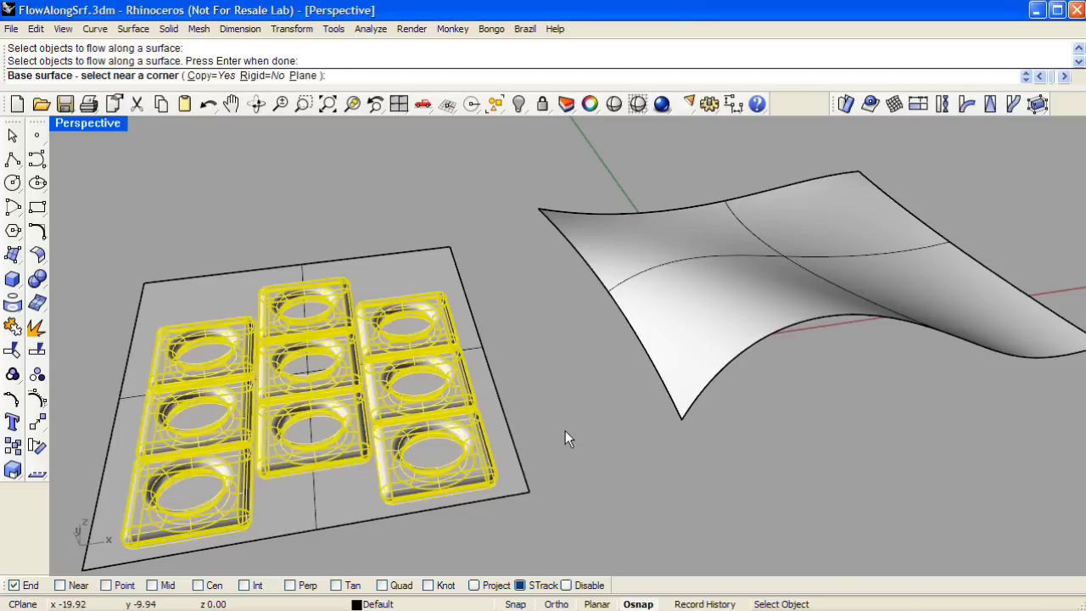
left_click(447, 245)
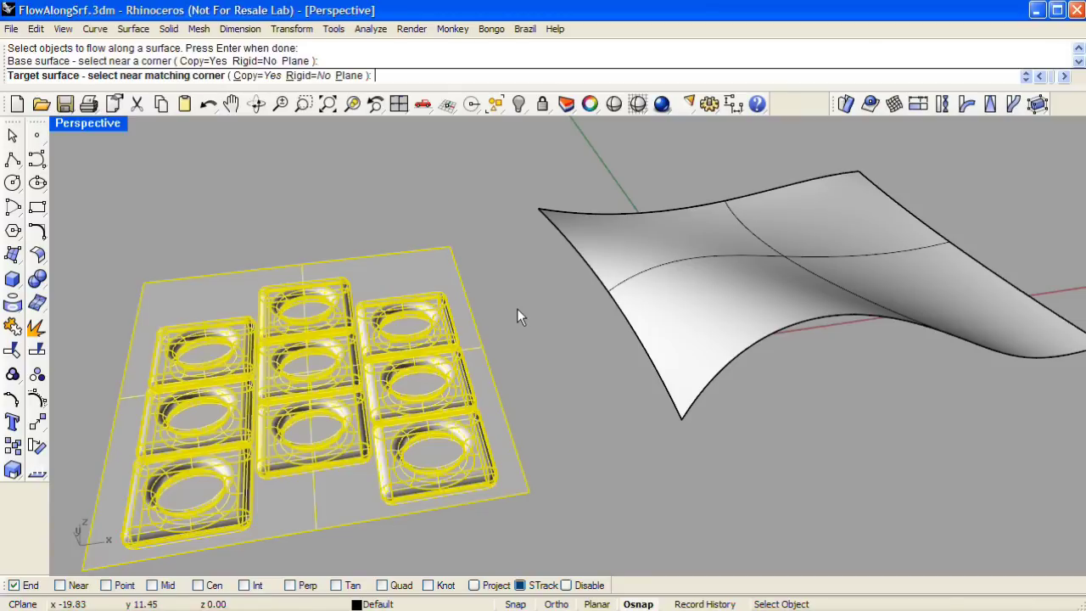
right_click_drag(862, 175, 805, 260)
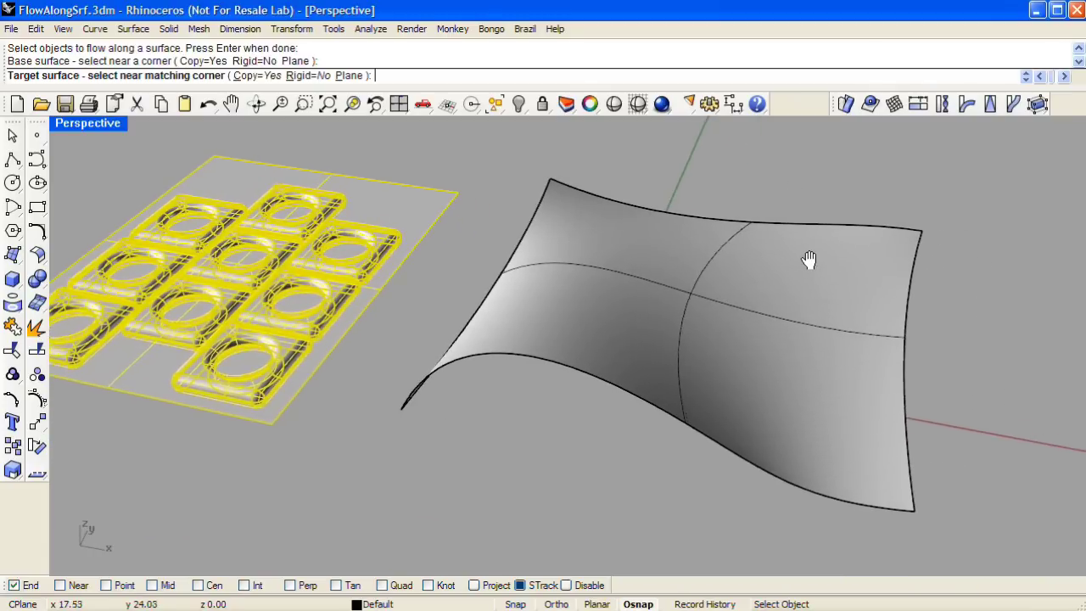
left_click(919, 233)
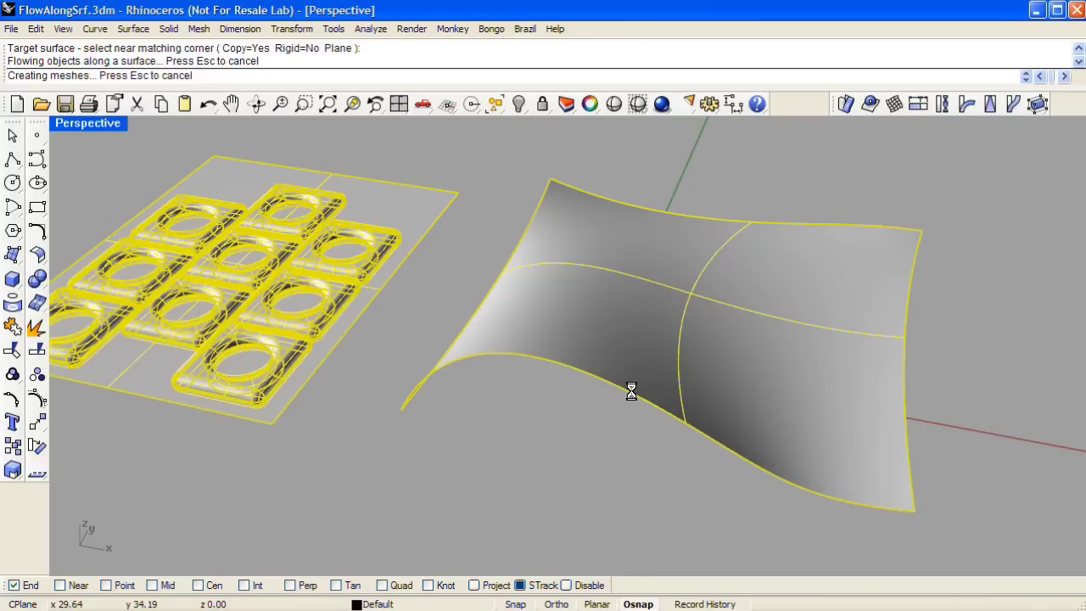
Orbit and zoom to view the flowed tile grid nearly edge-on, selecting the flat base plane.
right_click_drag(618, 387, 602, 268)
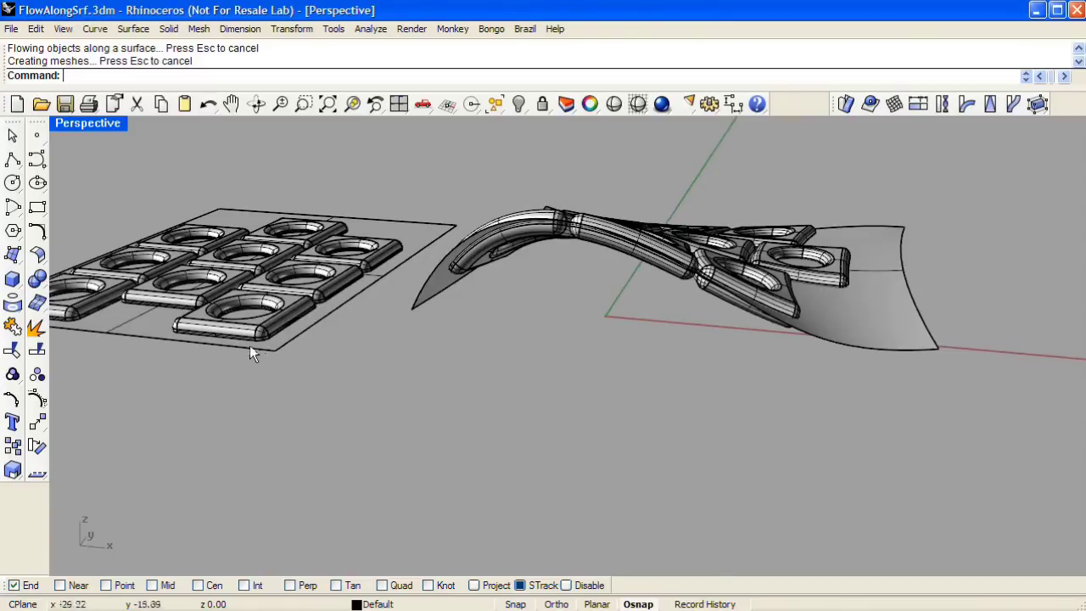
scroll(238, 339, "up", 3)
right_click_drag(225, 332, 557, 294)
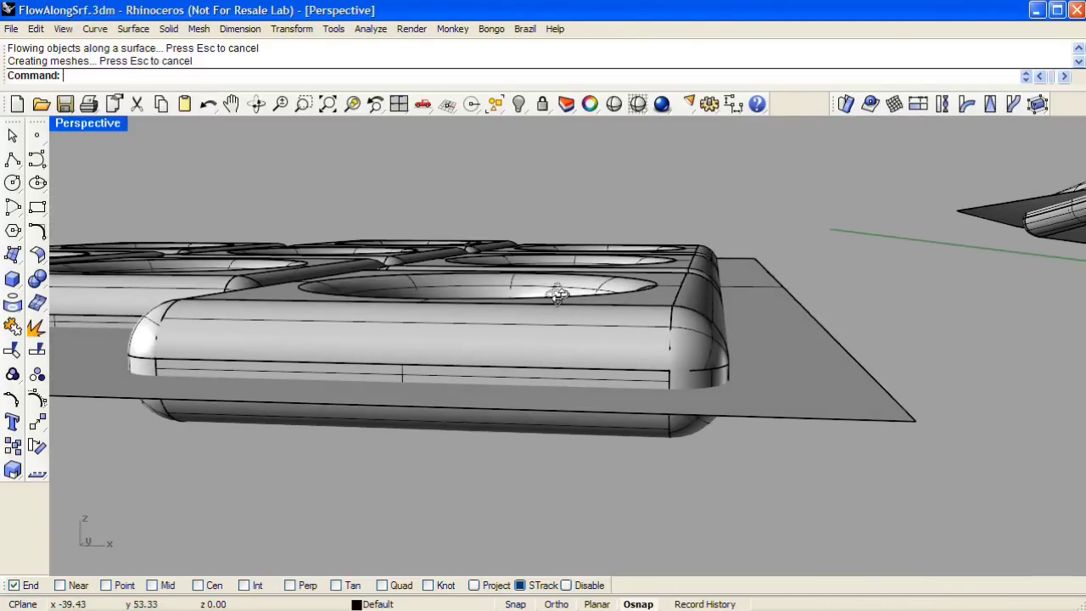
left_click(776, 416)
right_click_drag(671, 436, 669, 421)
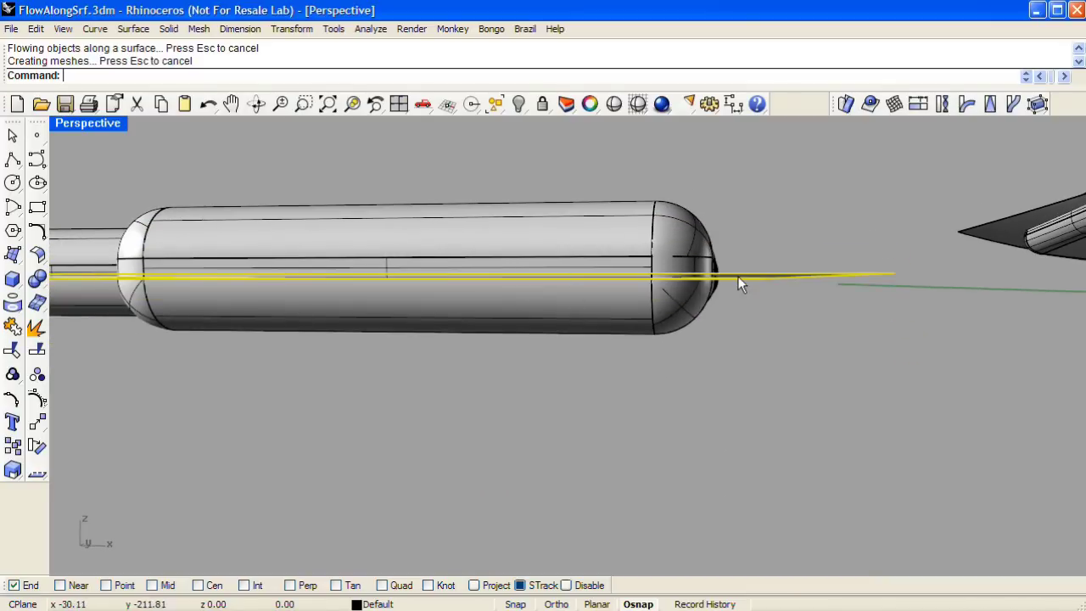
scroll(738, 276, "down", 3)
Orbit around the tiled surface from top-down, side, low and higher views of both tile sets.
right_click_drag(751, 290, 643, 421)
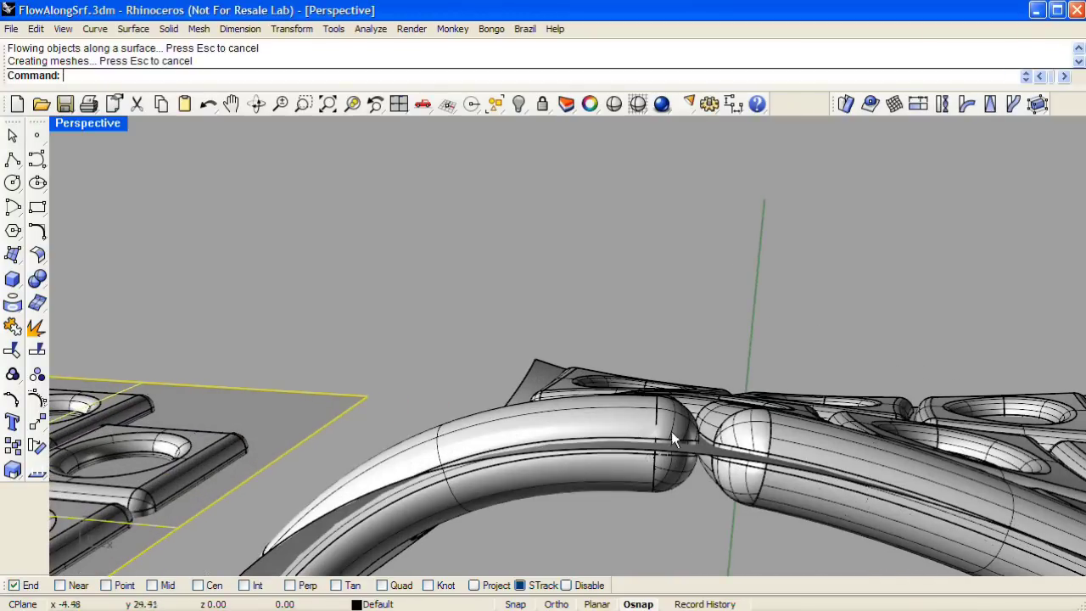
right_click_drag(701, 454, 487, 521)
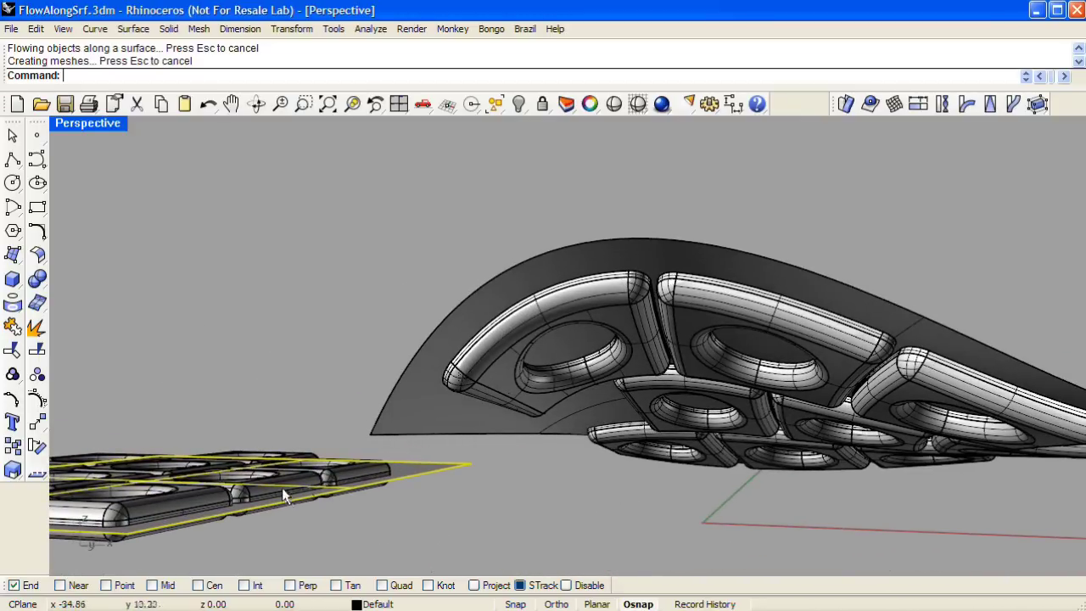
right_click_drag(826, 348, 561, 449)
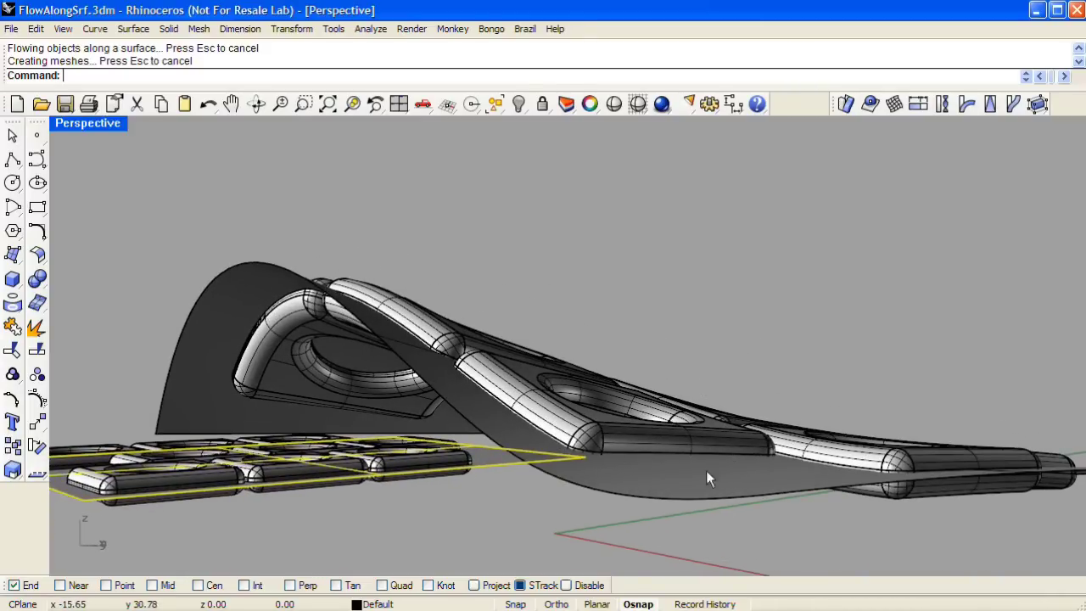
right_click_drag(670, 433, 624, 421)
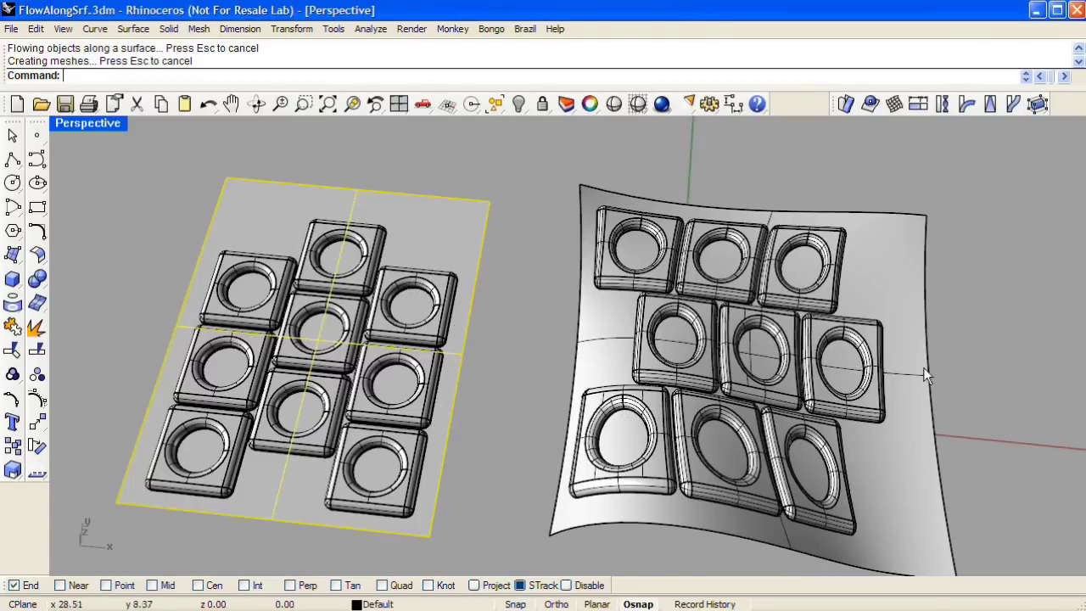
right_click_drag(878, 449, 1002, 333)
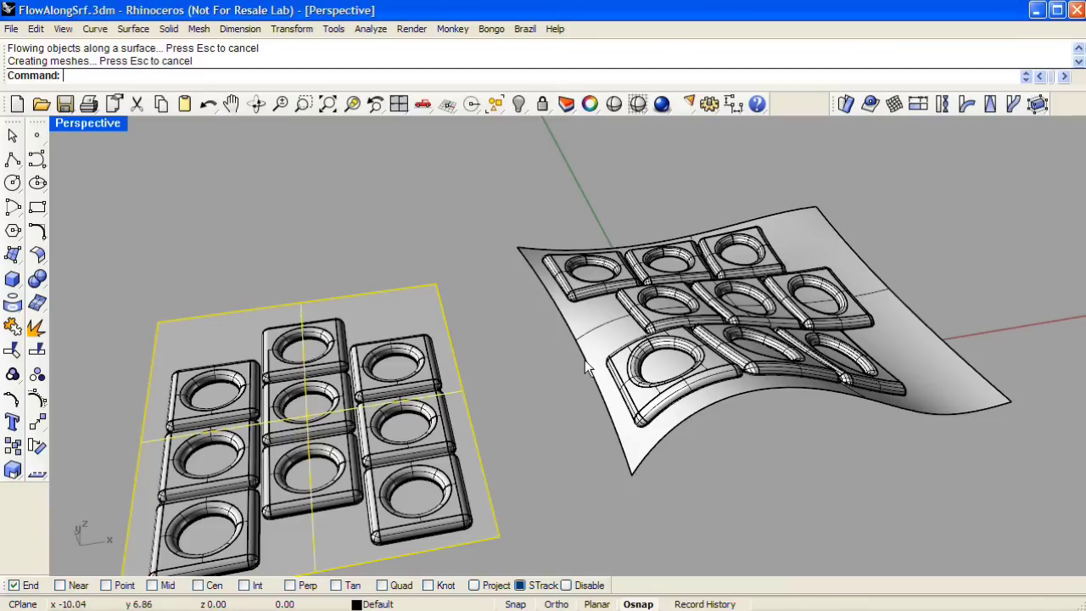
right_click_drag(584, 359, 521, 364)
Undo the flow and display the curved surface's direction arrows with Dir.
key("ctrl+z")
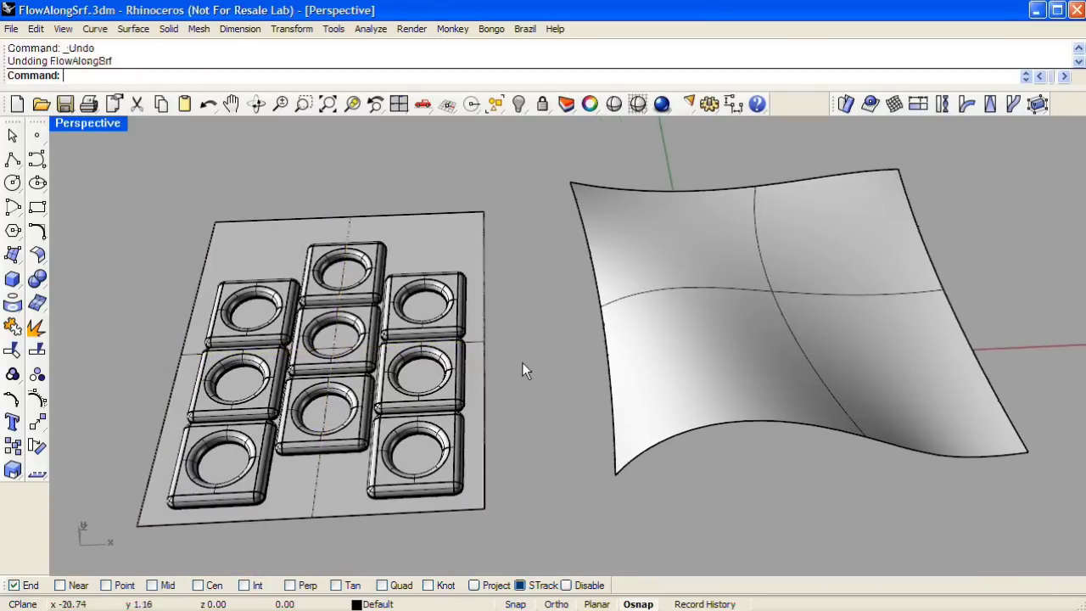
type("Dir")
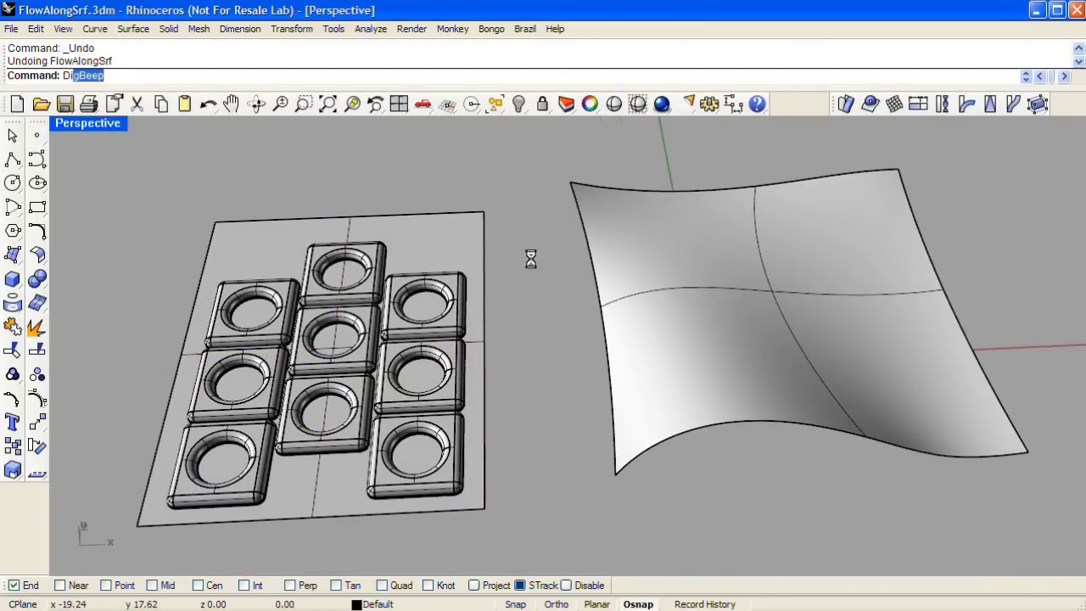
key("Return")
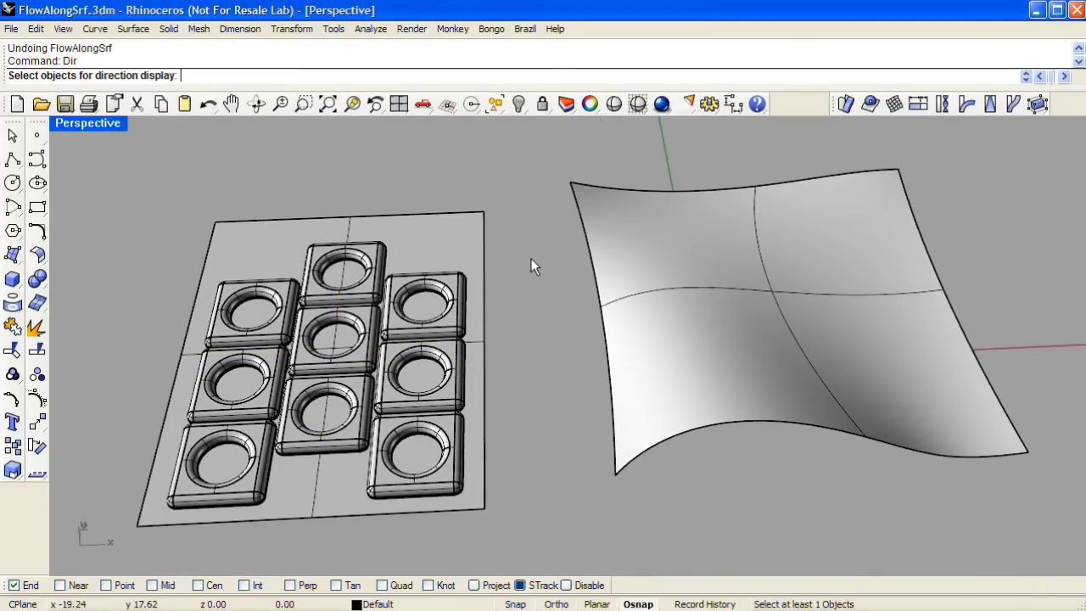
left_click(684, 258)
key("Return")
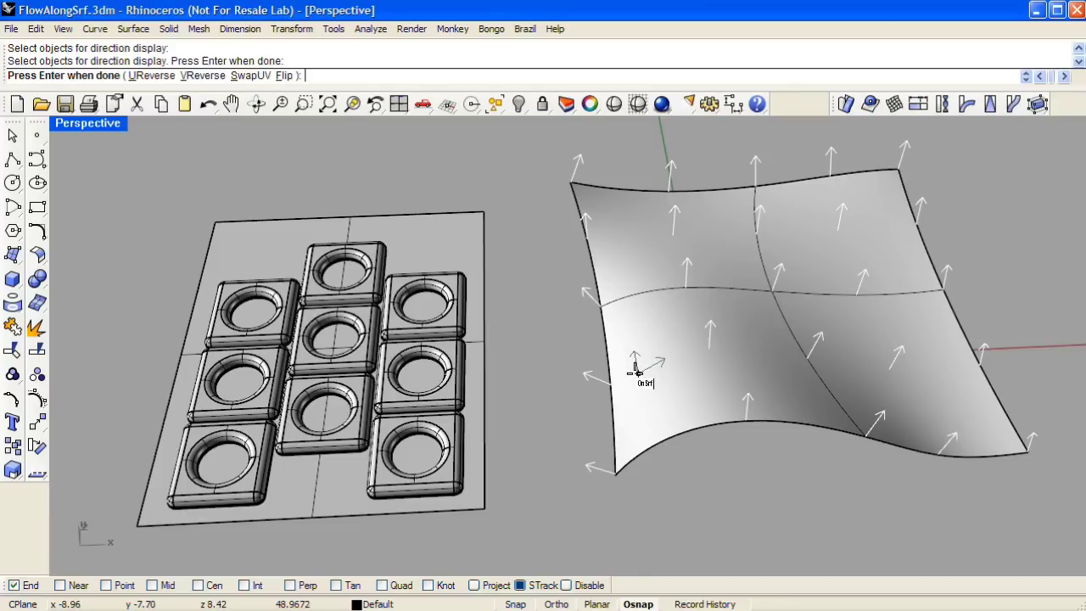
key("Return")
Swap the flat base plane's U and V directions to match the curved surface.
left_click(441, 219)
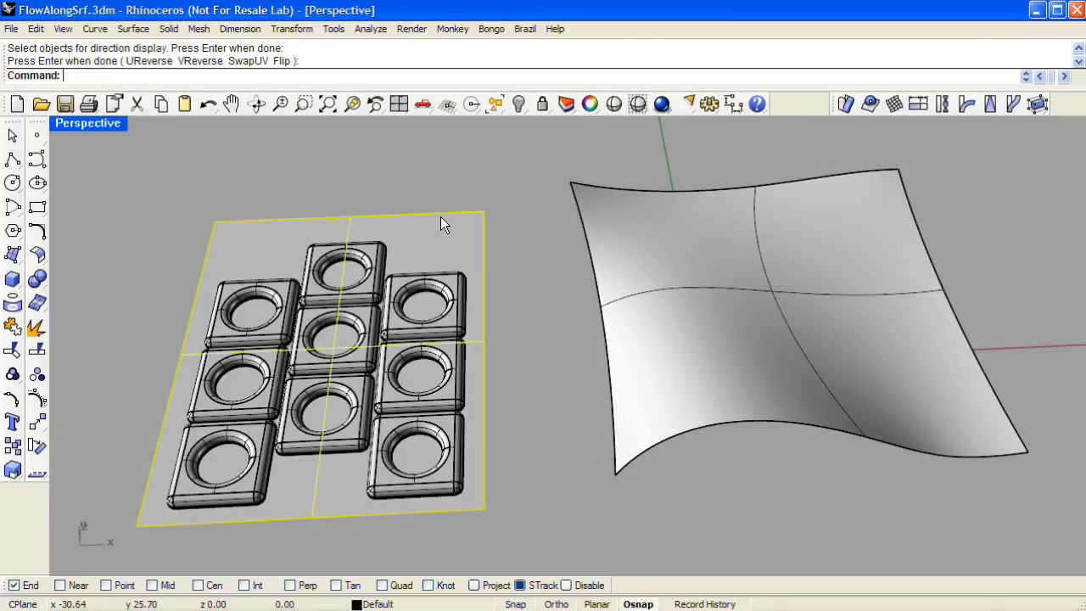
key("Return")
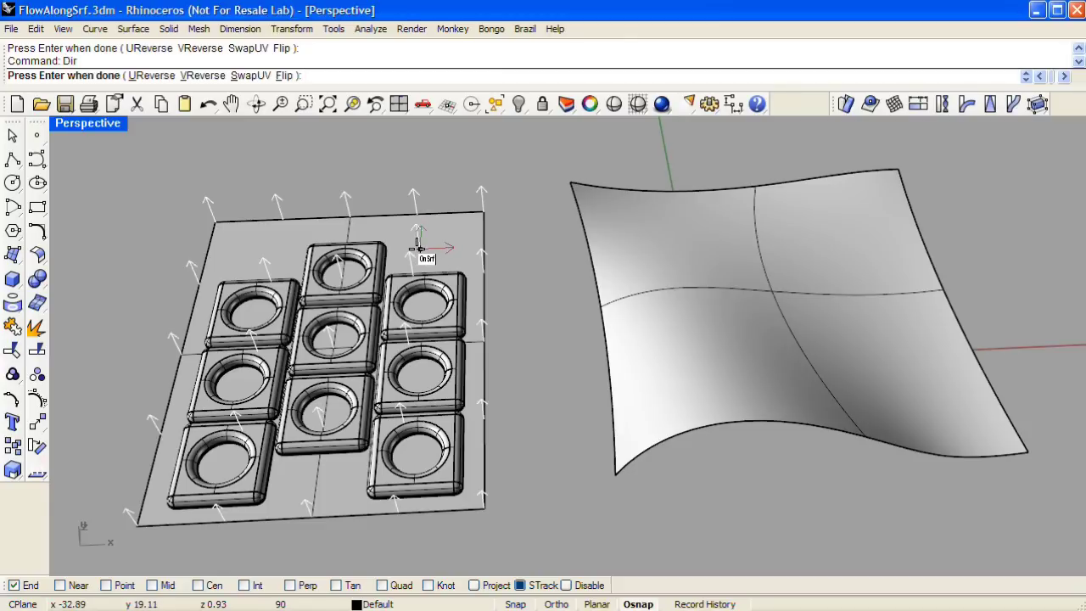
left_click(251, 76)
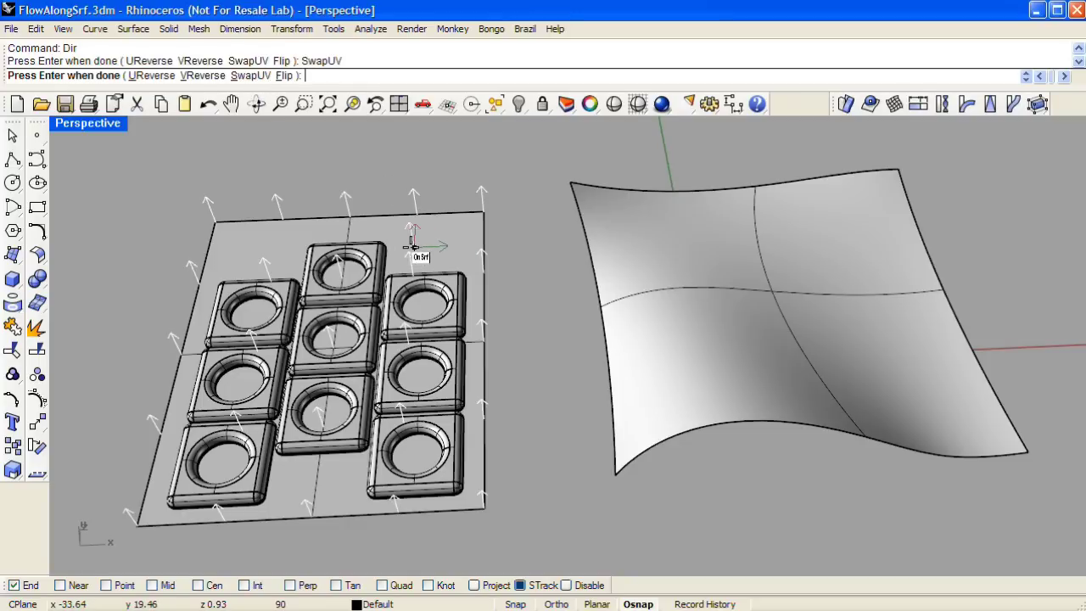
key("Return")
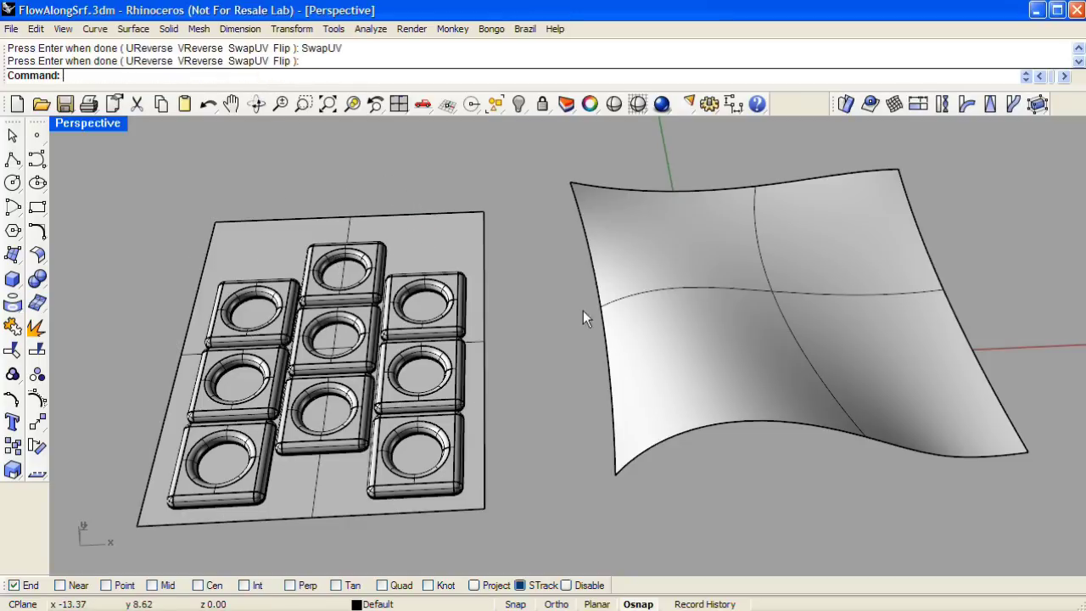
Flow the tiles from the base plane corner onto the curved surface's matching corner.
left_click(844, 101)
left_click(452, 283)
key("Return")
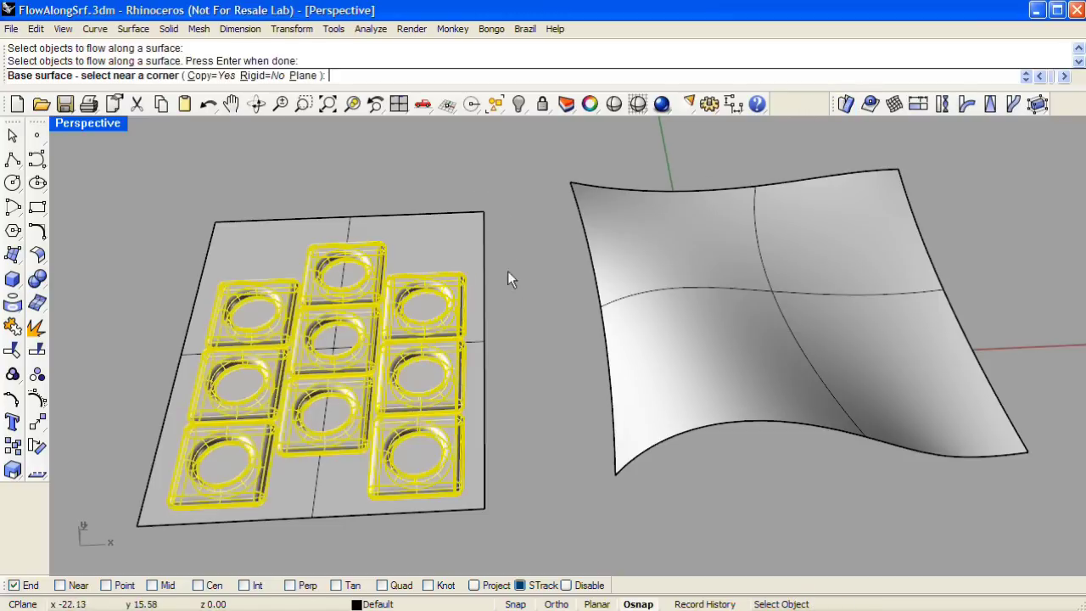
left_click(485, 213)
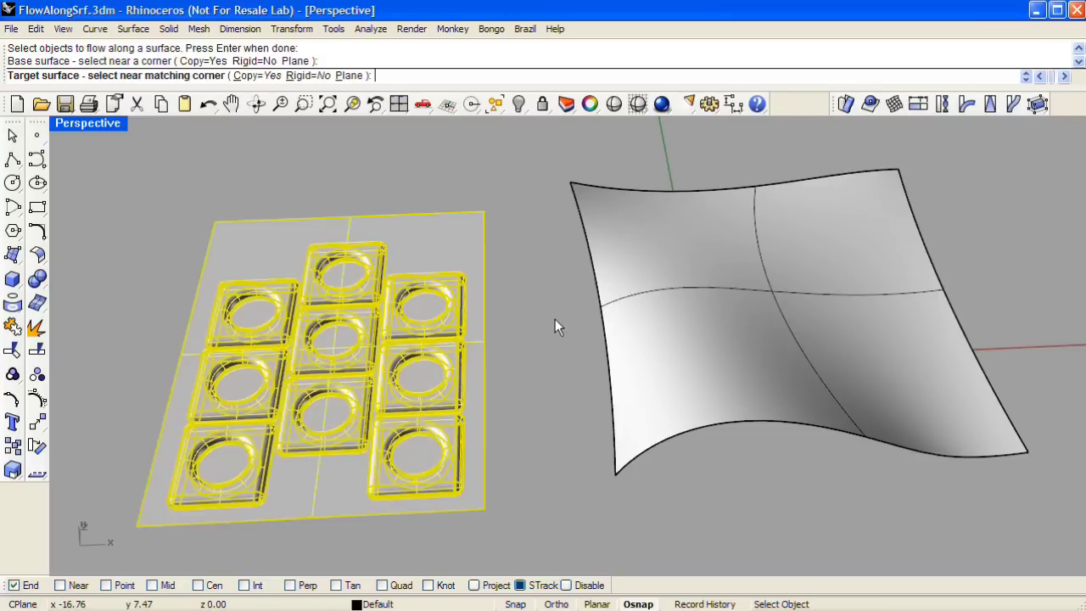
left_click(899, 169)
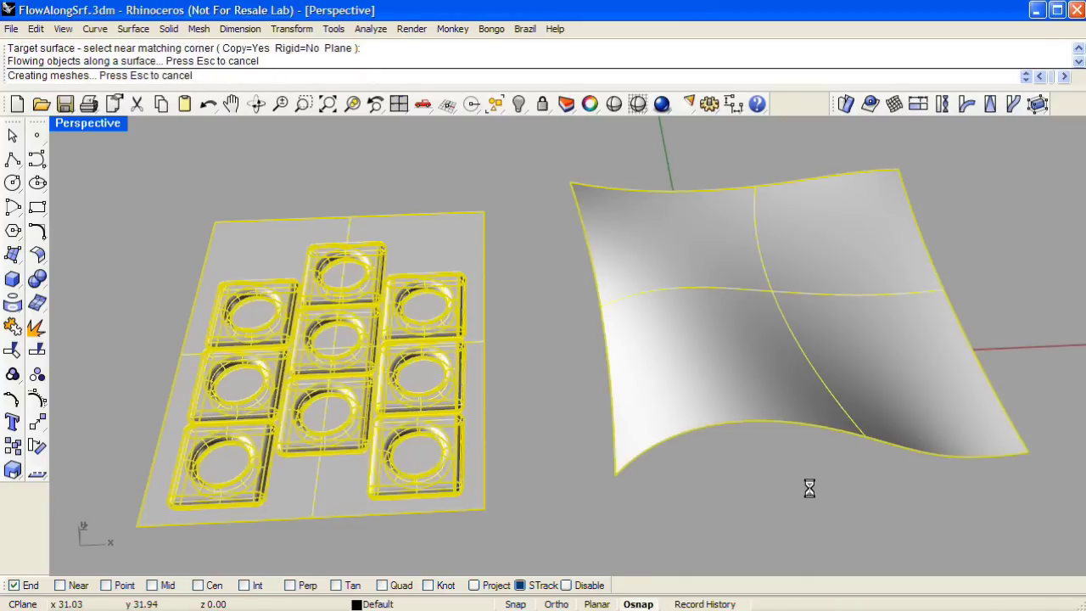
Inspect the flowed tiles from a low angle, then undo the flow.
right_click_drag(828, 299, 786, 282)
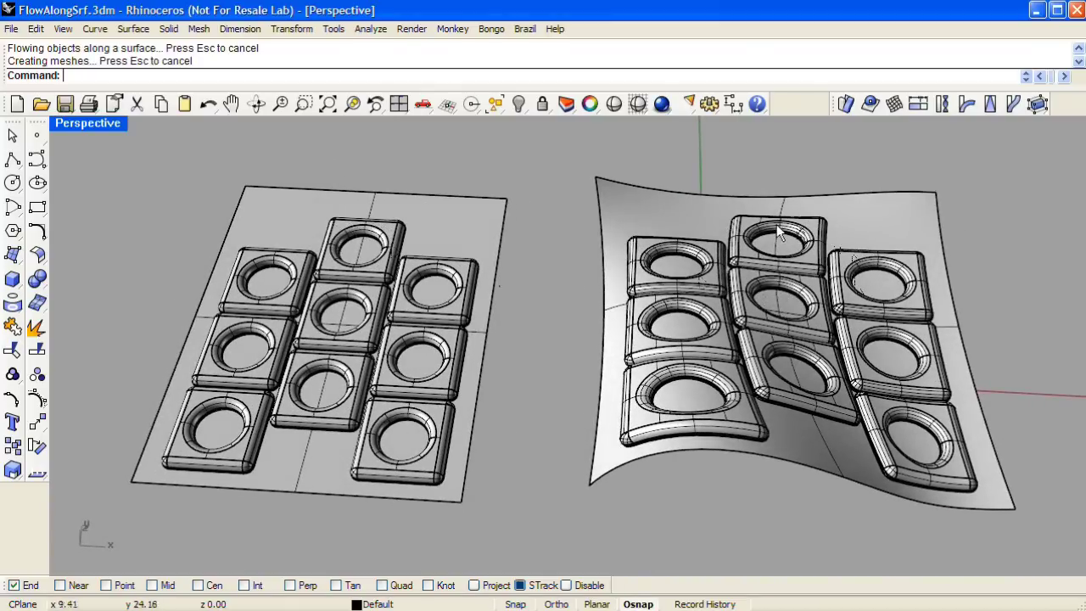
right_click_drag(802, 227, 859, 341)
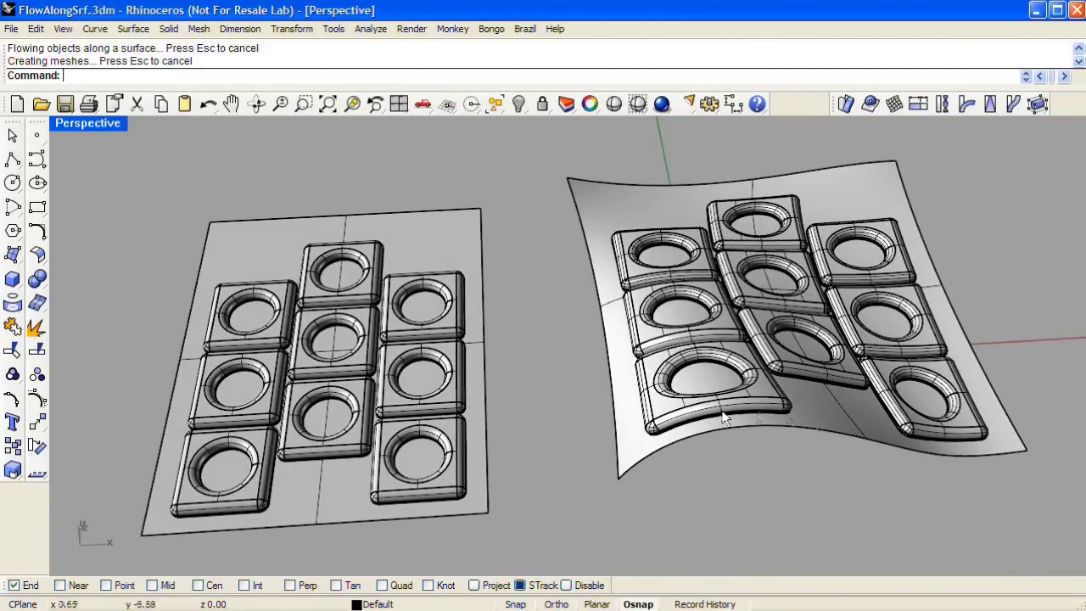
key("ctrl+z")
right_click_drag(630, 356, 811, 154)
Flow the tiles onto the curved surface with Rigid=Yes, matching base and target corners.
key("Return")
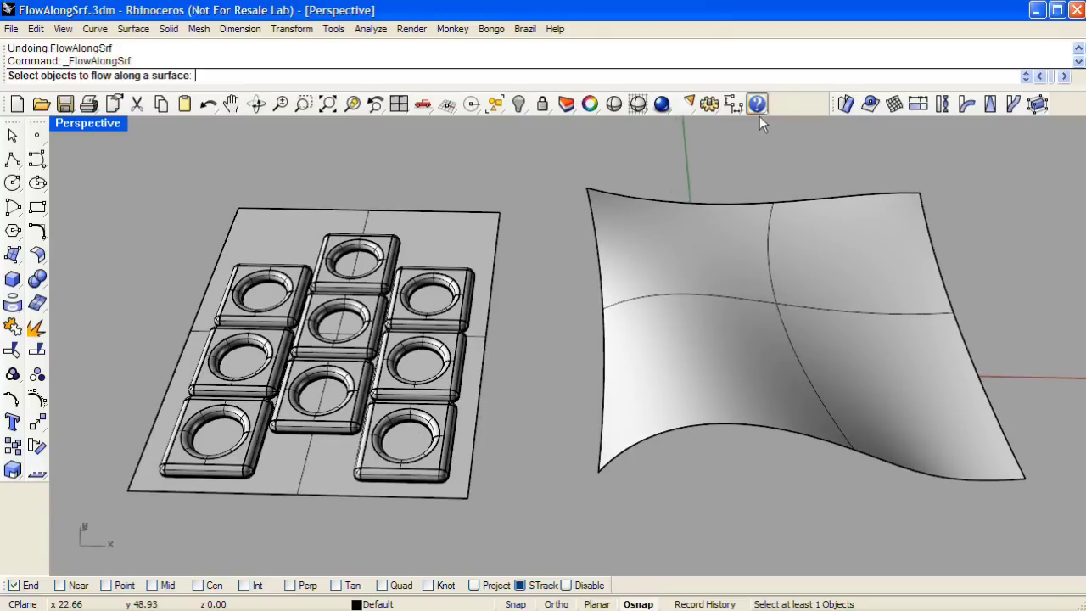
left_click(462, 287)
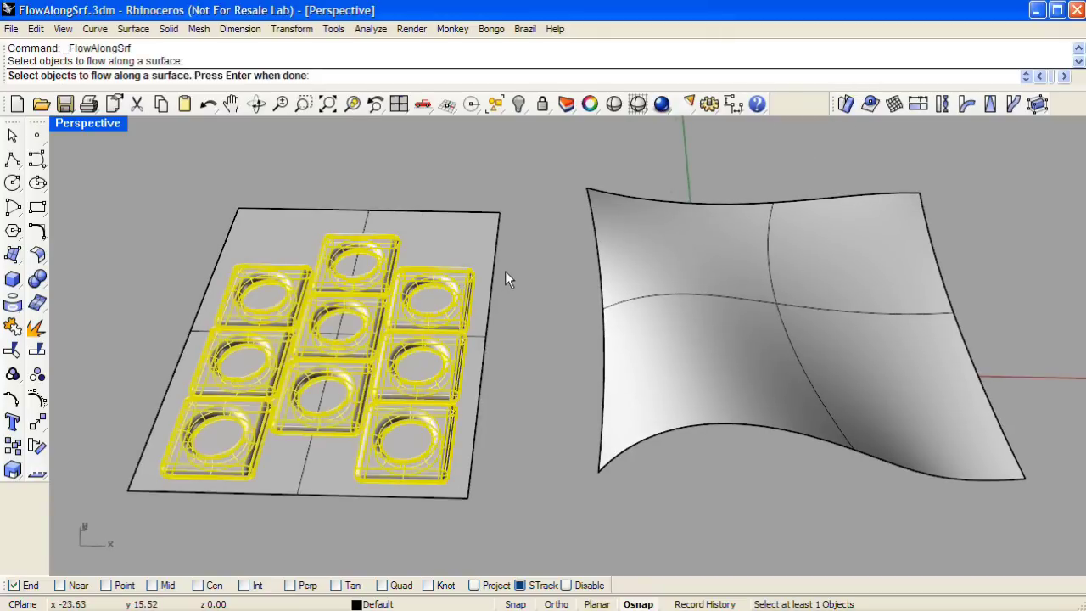
key("Return")
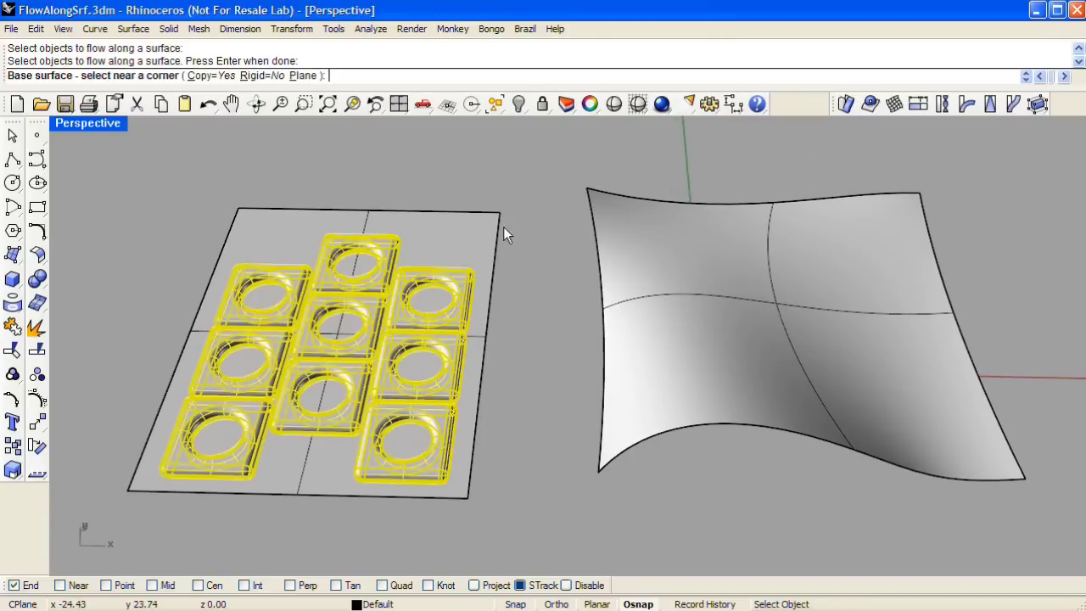
left_click(263, 75)
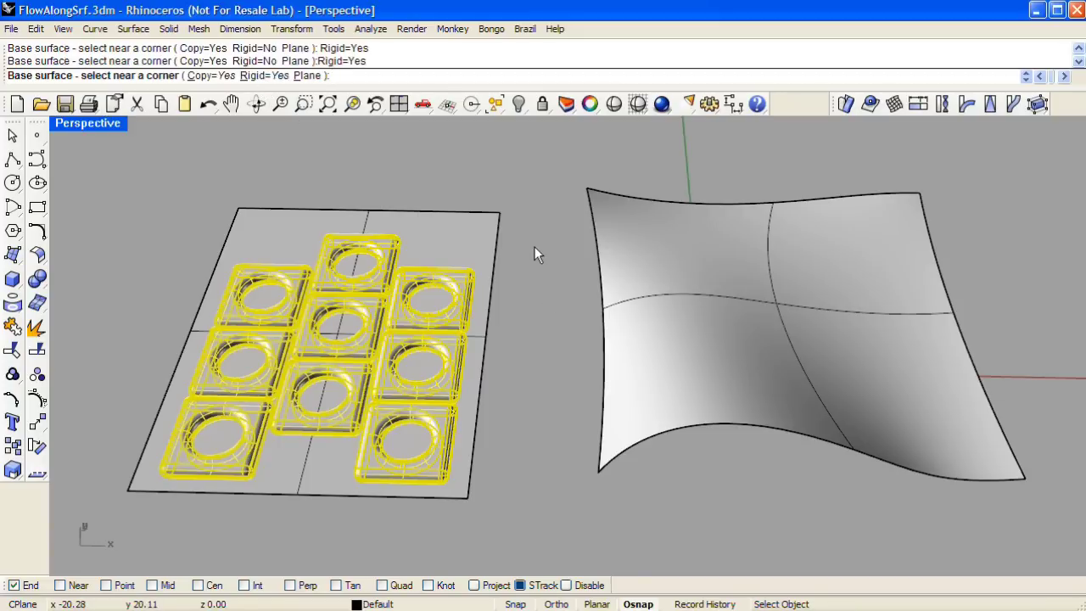
left_click(499, 219)
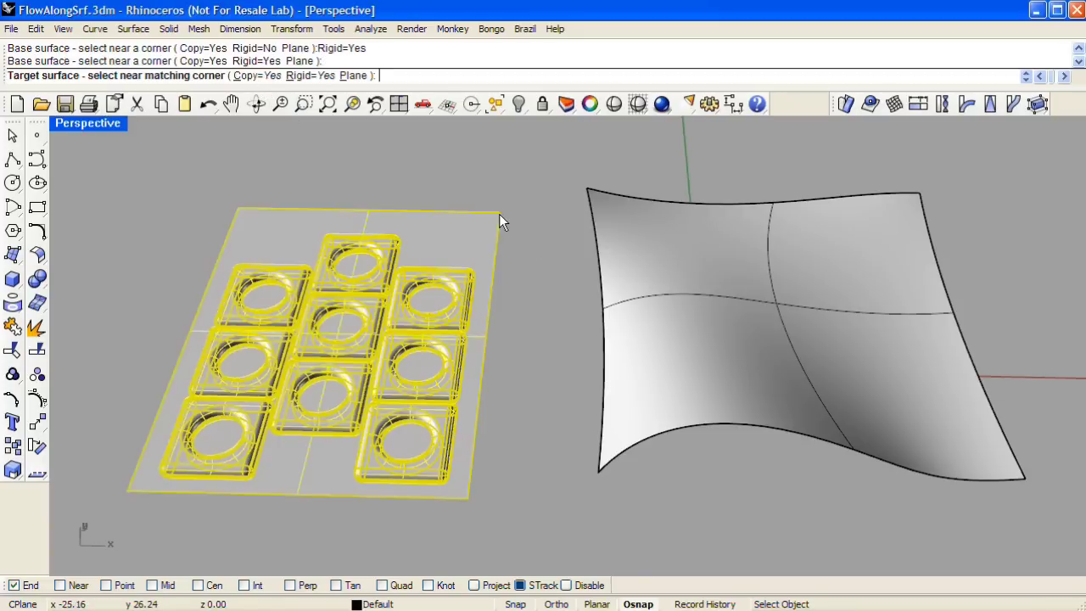
left_click(921, 193)
Orbit and zoom to inspect the rigid tiles from side and top-down angles.
right_click_drag(868, 340, 694, 245)
scroll(694, 244, "down", 5)
right_click_drag(860, 249, 606, 323)
scroll(721, 363, "up", 5)
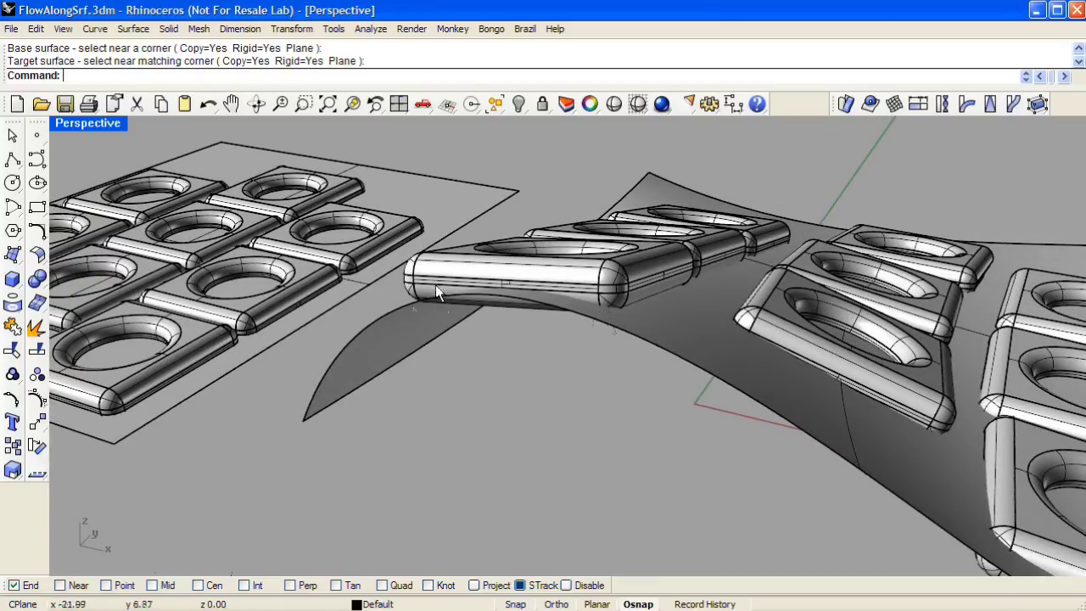
right_click_drag(720, 311, 815, 359)
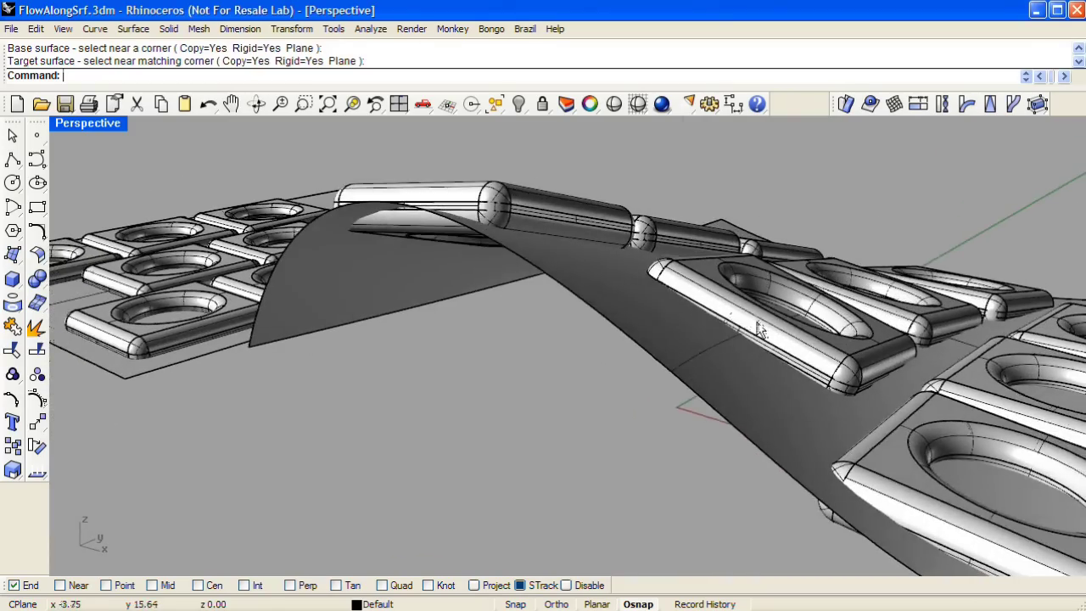
scroll(759, 331, "down", 3)
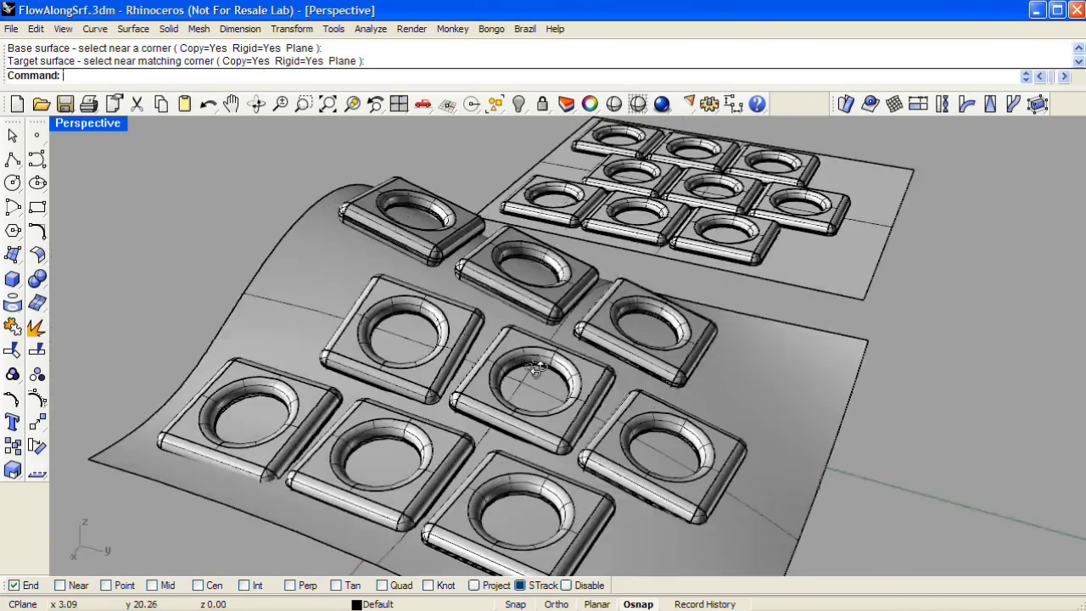